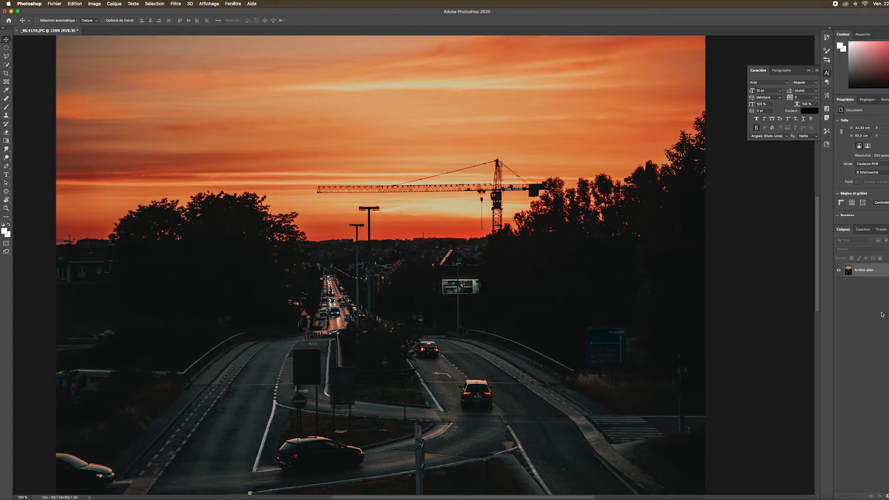
# - Duplicate the background layer and outline the whole crane, including jib, hook and mast, with the Polygonal Lasso
pyautogui.press('super+j')
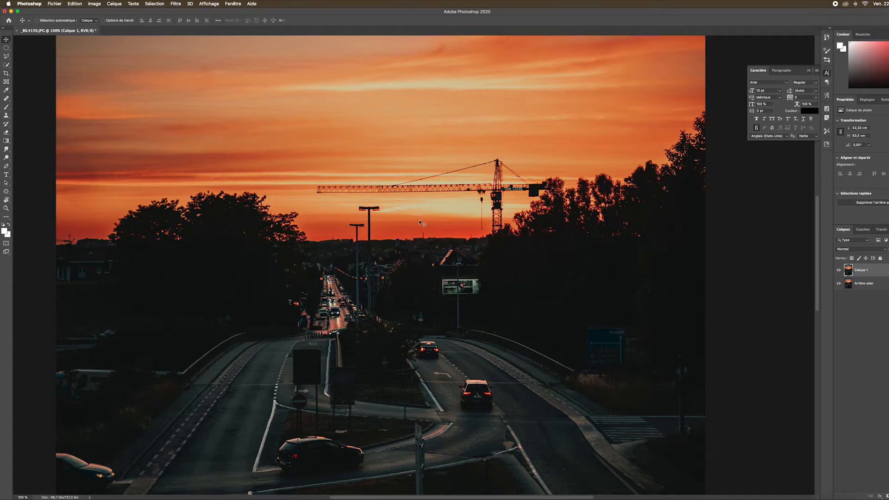
pyautogui.click(6, 56)
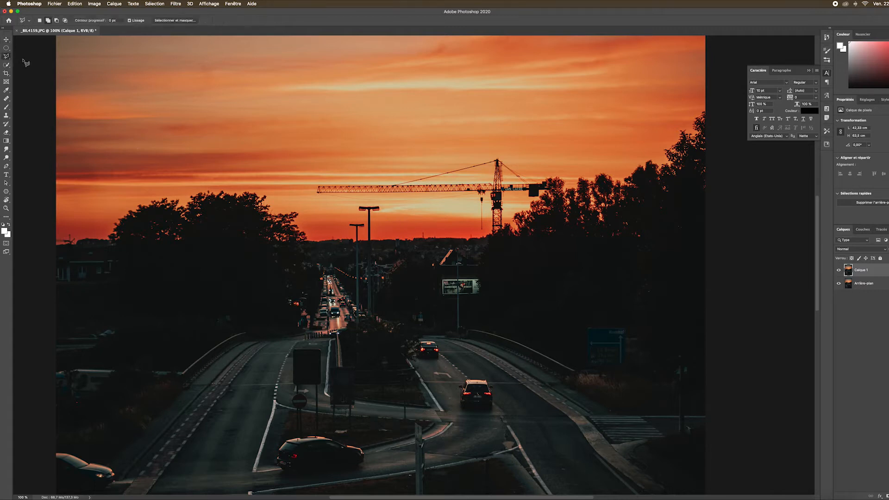
pyautogui.click(479, 234)
pyautogui.click(473, 205)
pyautogui.click(304, 195)
pyautogui.click(305, 172)
pyautogui.click(451, 154)
pyautogui.click(500, 144)
pyautogui.click(560, 180)
pyautogui.click(556, 201)
pyautogui.click(513, 202)
pyautogui.click(514, 233)
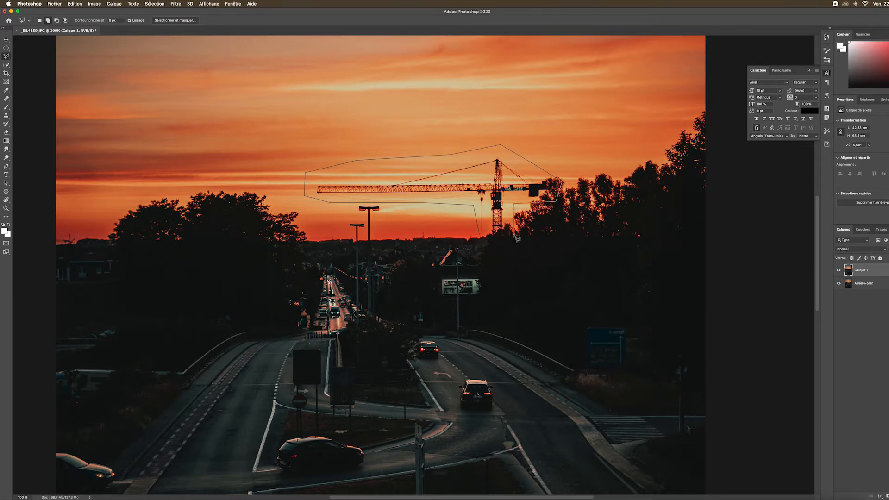
pyautogui.click(480, 236)
# - Open Content-Aware Fill for the crane selection and widen its result preview to see the image larger
pyautogui.click(75, 4)
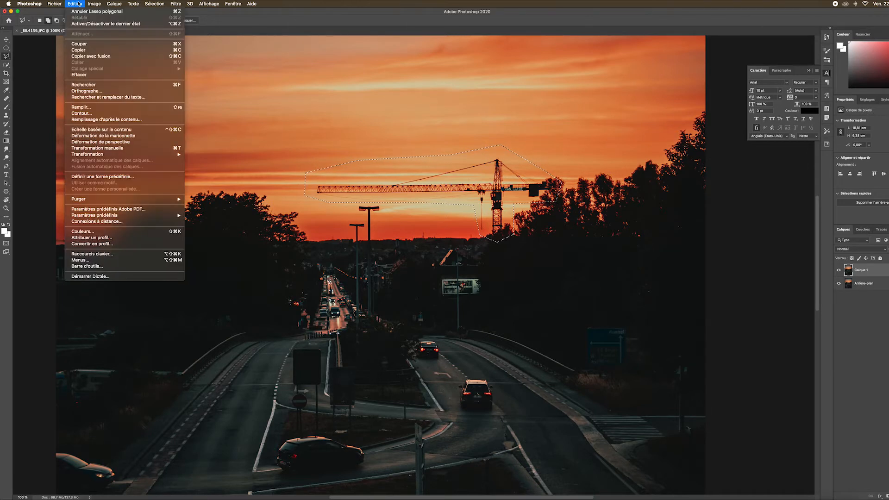
pyautogui.click(101, 121)
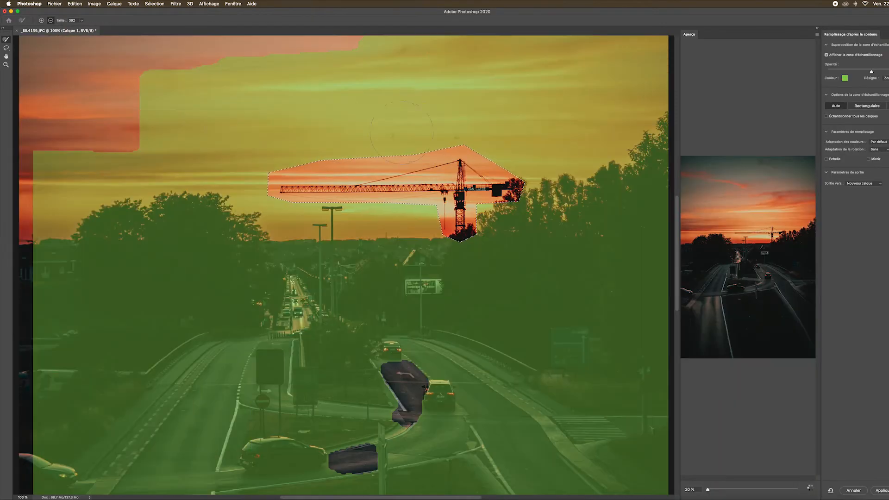
pyautogui.press('super+minus')
pyautogui.press('super+minus')
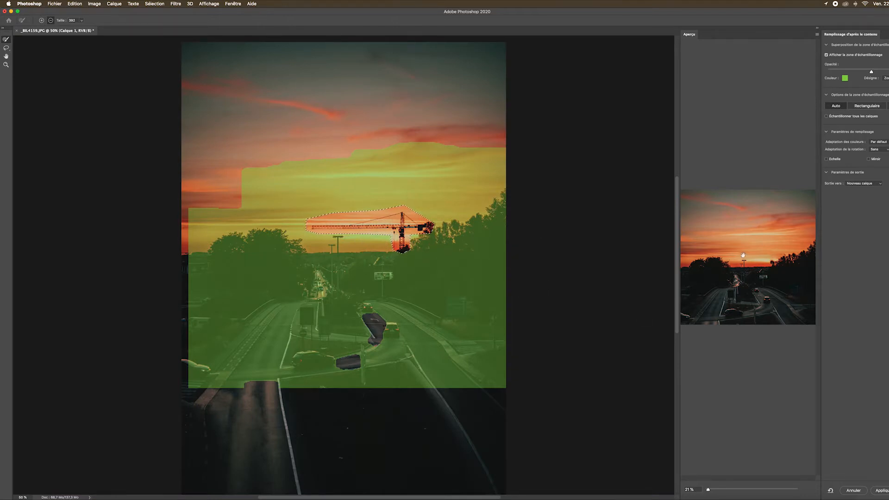
pyautogui.moveTo(679, 259); pyautogui.dragTo(530, 257)
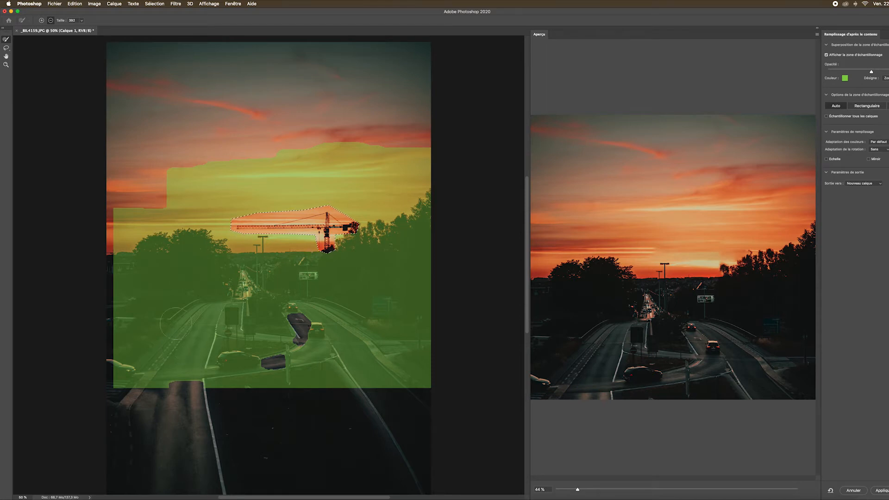
# - Exclude the roads, street lamps, billboard and lower trees from the sampling area, and apply the fill to a new layer
pyautogui.moveTo(104, 308)
pyautogui.mouseDown()
pyautogui.moveTo(138, 317)
pyautogui.moveTo(126, 324)
pyautogui.moveTo(172, 337)
pyautogui.moveTo(195, 302)
pyautogui.moveTo(123, 361)
pyautogui.moveTo(149, 390)
pyautogui.moveTo(205, 369)
pyautogui.moveTo(184, 359)
pyautogui.moveTo(150, 374)
pyautogui.moveTo(177, 353)
pyautogui.moveTo(188, 311)
pyautogui.moveTo(106, 291)
pyautogui.moveTo(108, 211)
pyautogui.moveTo(126, 274)
pyautogui.moveTo(182, 291)
pyautogui.moveTo(239, 302)
pyautogui.moveTo(247, 284)
pyautogui.moveTo(232, 296)
pyautogui.moveTo(247, 281)
pyautogui.moveTo(301, 302)
pyautogui.moveTo(433, 301)
pyautogui.moveTo(452, 315)
pyautogui.moveTo(240, 315)
pyautogui.moveTo(156, 329)
pyautogui.moveTo(374, 325)
pyautogui.moveTo(507, 343)
pyautogui.moveTo(137, 370)
pyautogui.moveTo(435, 369)
pyautogui.moveTo(421, 385)
pyautogui.moveTo(232, 391)
pyautogui.mouseUp()
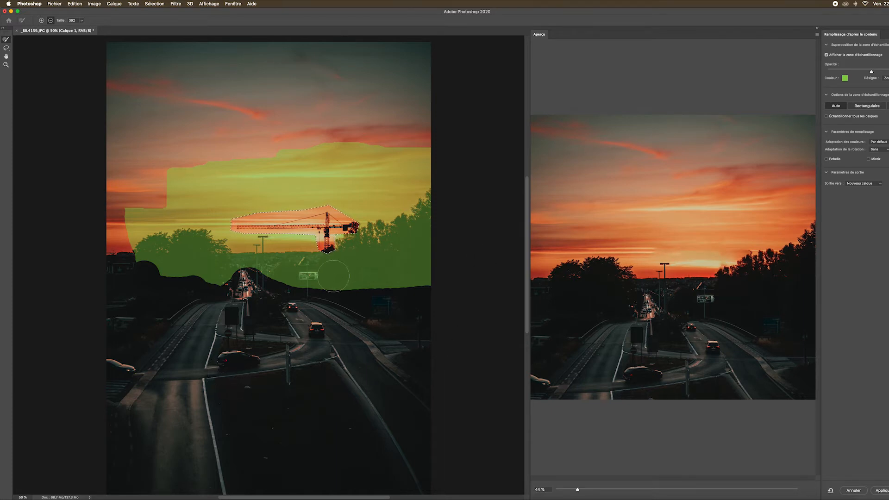
pyautogui.moveTo(446, 213)
pyautogui.mouseDown()
pyautogui.moveTo(397, 261)
pyautogui.moveTo(321, 275)
pyautogui.mouseUp()
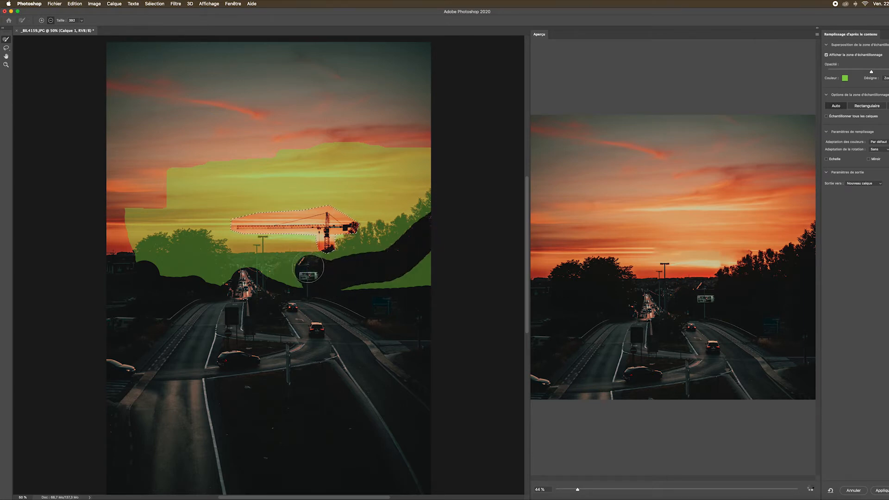
pyautogui.moveTo(292, 263); pyautogui.dragTo(266, 249)
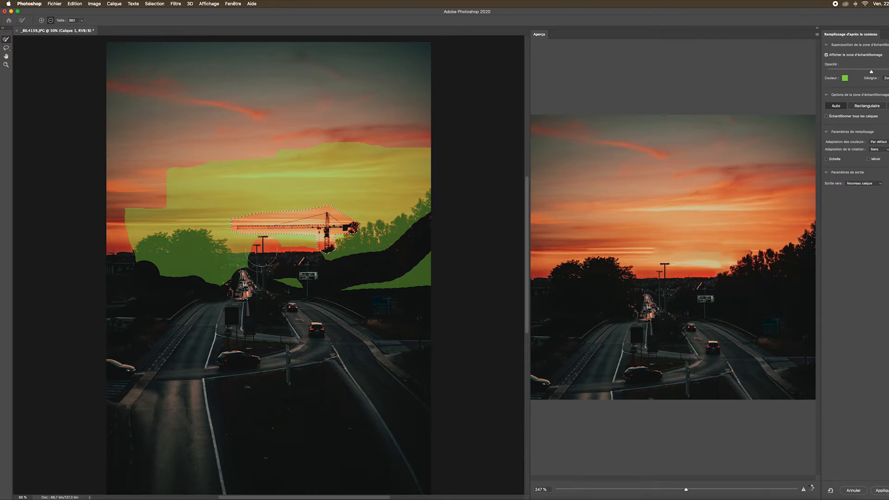
pyautogui.moveTo(262, 250)
pyautogui.mouseDown()
pyautogui.moveTo(250, 267)
pyautogui.moveTo(126, 261)
pyautogui.moveTo(252, 292)
pyautogui.moveTo(344, 293)
pyautogui.moveTo(420, 283)
pyautogui.moveTo(450, 257)
pyautogui.moveTo(386, 299)
pyautogui.mouseUp()
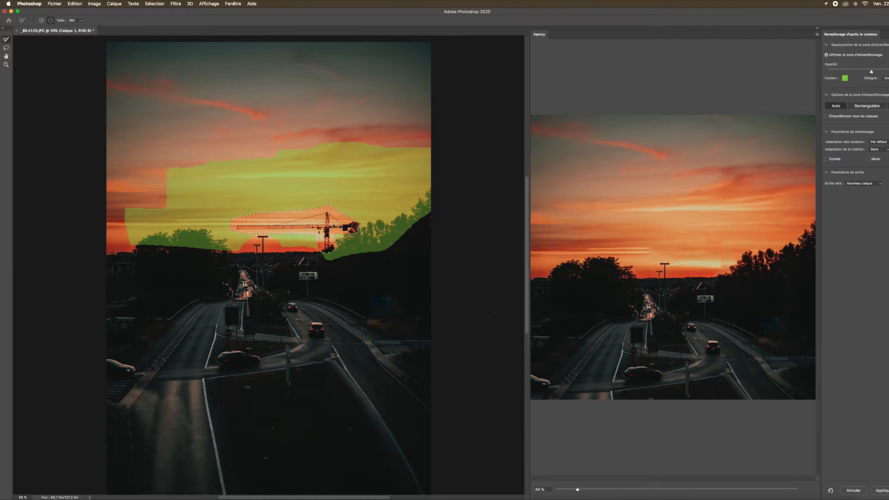
pyautogui.click(881, 491)
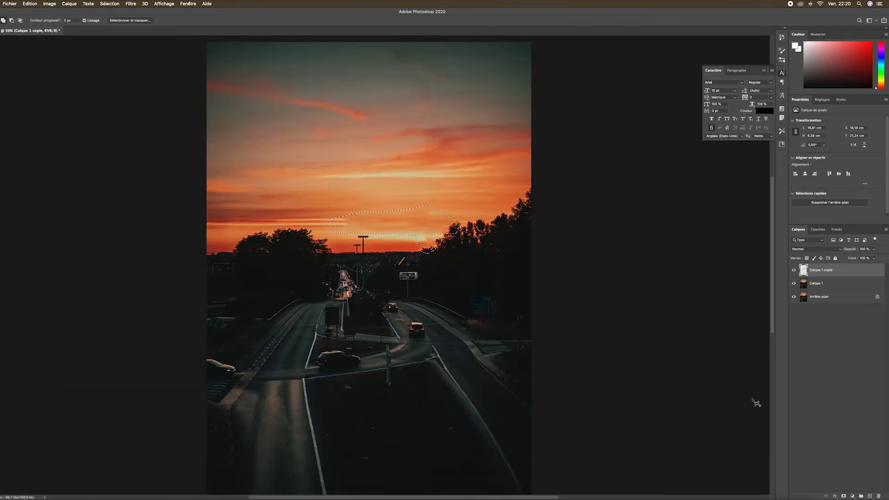
# - Compare the image with and without the fill layer, and clear the crane selection
pyautogui.click(794, 270)
pyautogui.click(794, 271)
pyautogui.click(794, 271)
pyautogui.click(794, 271)
pyautogui.hotkey('ctrl', 'd')
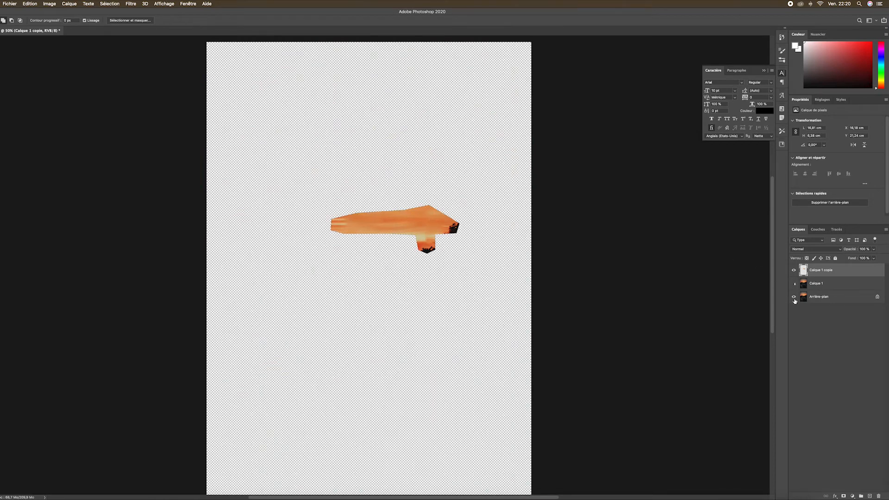
# - View the fill layer on its own, and examine the filled sky close up against the original crane
pyautogui.moveTo(794, 284); pyautogui.dragTo(794, 300)
pyautogui.click(794, 271)
pyautogui.click(794, 271)
pyautogui.click(795, 271)
pyautogui.click(794, 271)
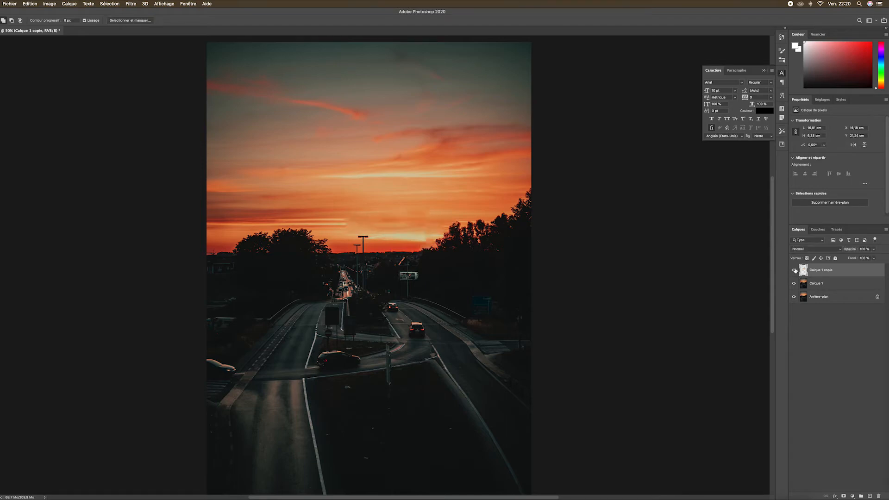
pyautogui.press('super+plus')
pyautogui.press('super+plus')
pyautogui.press('super+plus')
pyautogui.moveTo(430, 217); pyautogui.dragTo(465, 328)
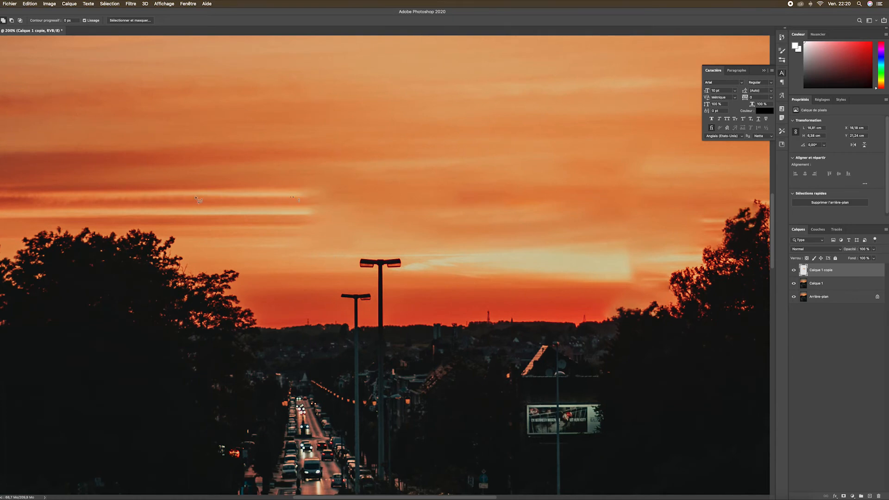
pyautogui.click(794, 270)
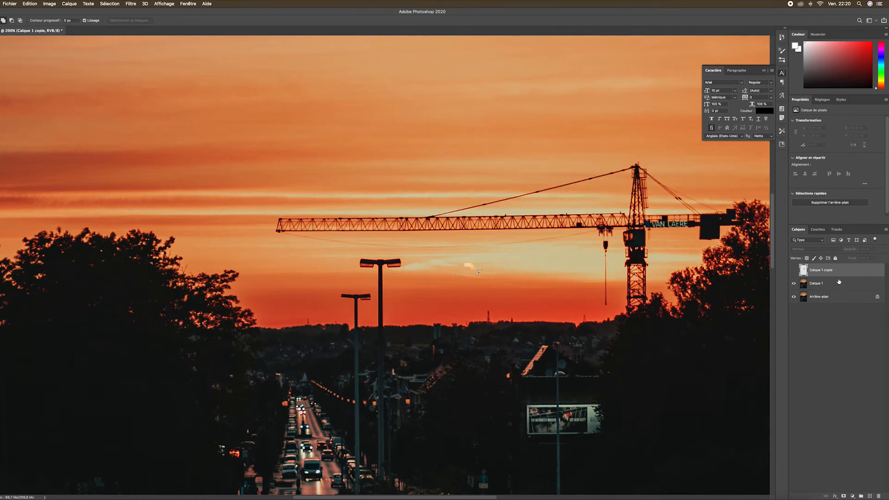
pyautogui.click(793, 270)
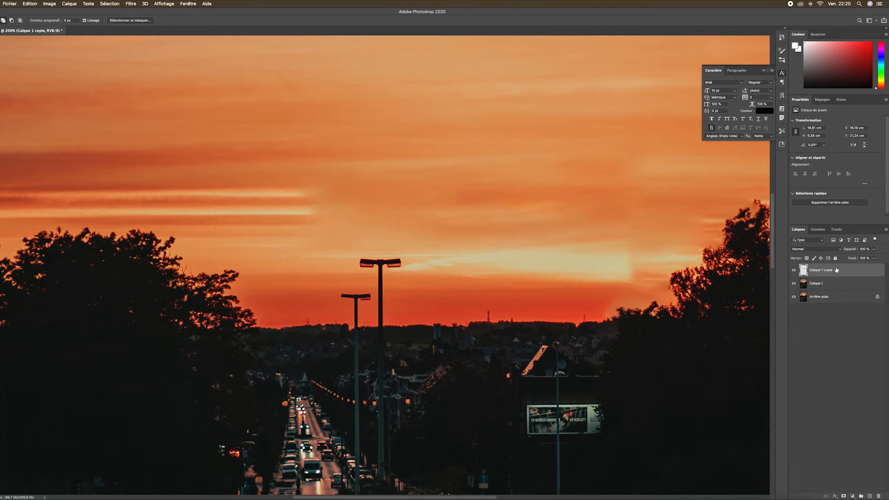
# - Add a layer mask to Calque 1 copie and set up a soft black brush of 57 px with 0% hardness
pyautogui.click(843, 495)
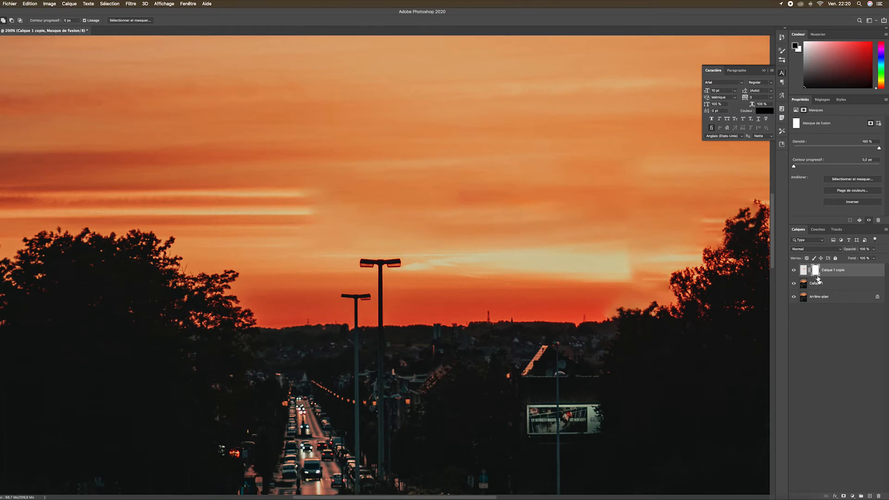
pyautogui.click(5, 108)
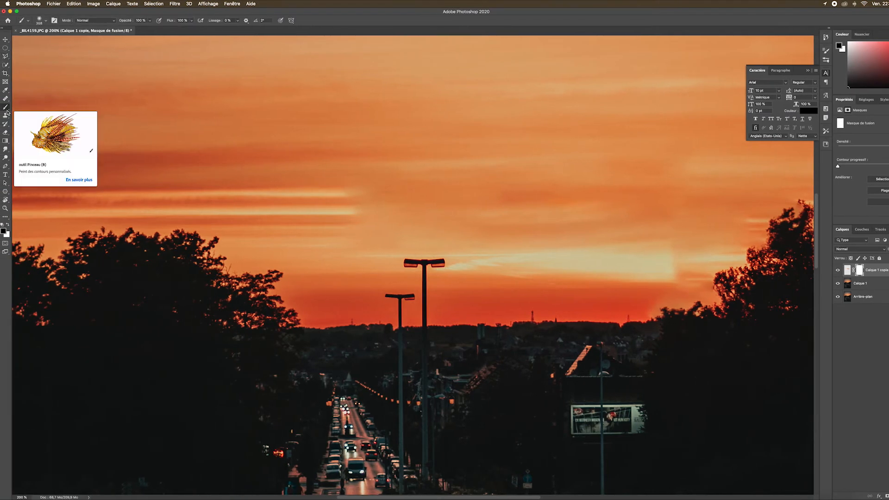
pyautogui.rightClick(415, 225)
pyautogui.moveTo(482, 237); pyautogui.dragTo(472, 238)
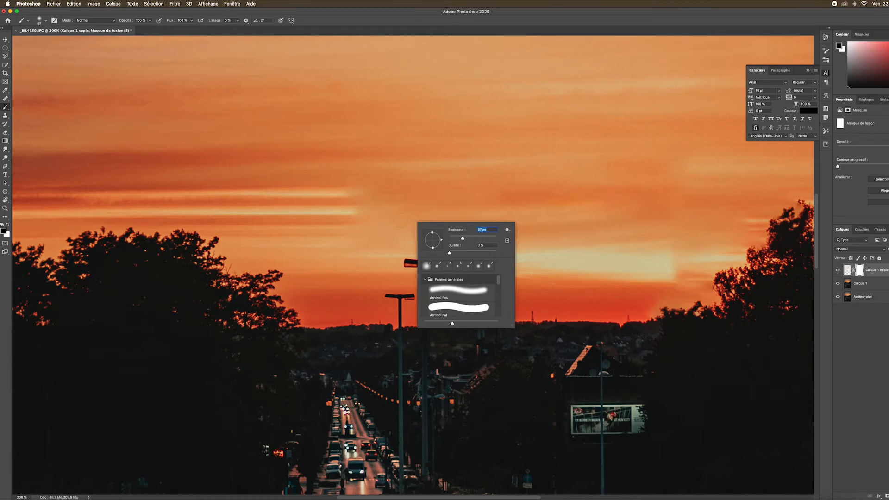
pyautogui.press('Return')
# - Paint black on the mask along the bright horizontal cloud streaks to restore the original sky, undoing unwanted strokes
pyautogui.moveTo(345, 199)
pyautogui.mouseDown()
pyautogui.moveTo(564, 198)
pyautogui.moveTo(347, 194)
pyautogui.moveTo(524, 193)
pyautogui.moveTo(475, 199)
pyautogui.moveTo(481, 211)
pyautogui.moveTo(315, 212)
pyautogui.moveTo(486, 203)
pyautogui.moveTo(349, 209)
pyautogui.mouseUp()
pyautogui.press('super+z')
pyautogui.press('super+z')
pyautogui.press('super+z')
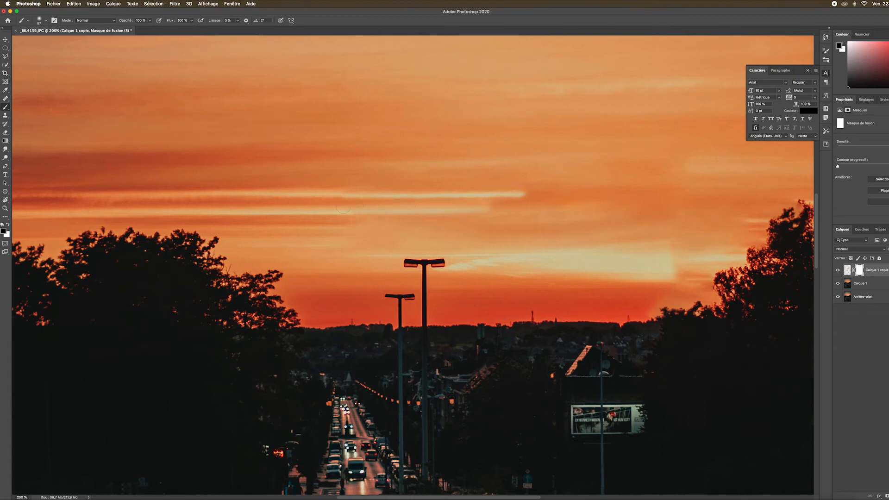
pyautogui.press('super+z')
pyautogui.moveTo(492, 203)
pyautogui.mouseDown()
pyautogui.moveTo(349, 204)
pyautogui.moveTo(464, 203)
pyautogui.mouseUp()
pyautogui.moveTo(517, 194)
pyautogui.mouseDown()
pyautogui.moveTo(783, 199)
pyautogui.moveTo(714, 220)
pyautogui.moveTo(601, 217)
pyautogui.mouseUp()
pyautogui.press('super+z')
pyautogui.moveTo(748, 214); pyautogui.dragTo(407, 208)
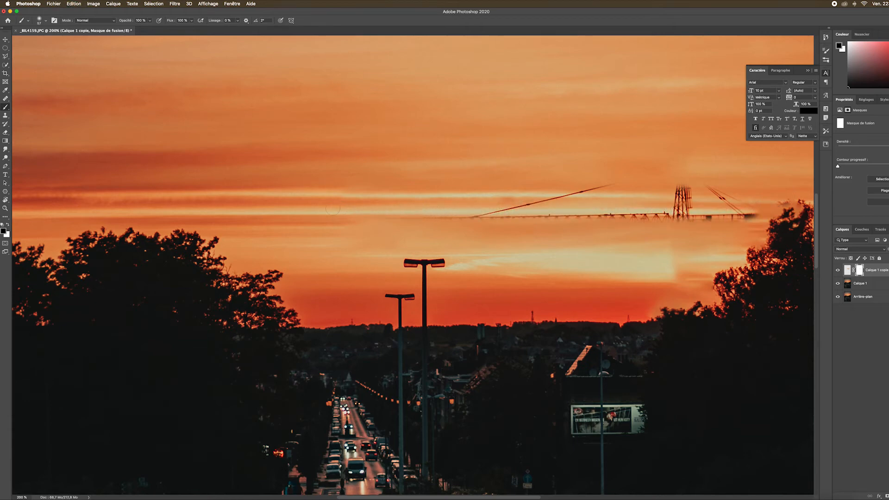
# - Paint black on the mask around the crane's lower mast and hook to restore the original glow near the horizon
pyautogui.moveTo(685, 248)
pyautogui.mouseDown()
pyautogui.moveTo(657, 285)
pyautogui.moveTo(702, 282)
pyautogui.moveTo(668, 298)
pyautogui.moveTo(664, 315)
pyautogui.mouseUp()
pyautogui.press('super+z')
pyautogui.moveTo(650, 280)
pyautogui.mouseDown()
pyautogui.moveTo(703, 269)
pyautogui.moveTo(696, 250)
pyautogui.moveTo(669, 247)
pyautogui.moveTo(693, 241)
pyautogui.moveTo(645, 246)
pyautogui.moveTo(676, 296)
pyautogui.mouseUp()
pyautogui.moveTo(328, 227); pyautogui.dragTo(557, 231)
pyautogui.press('super+z')
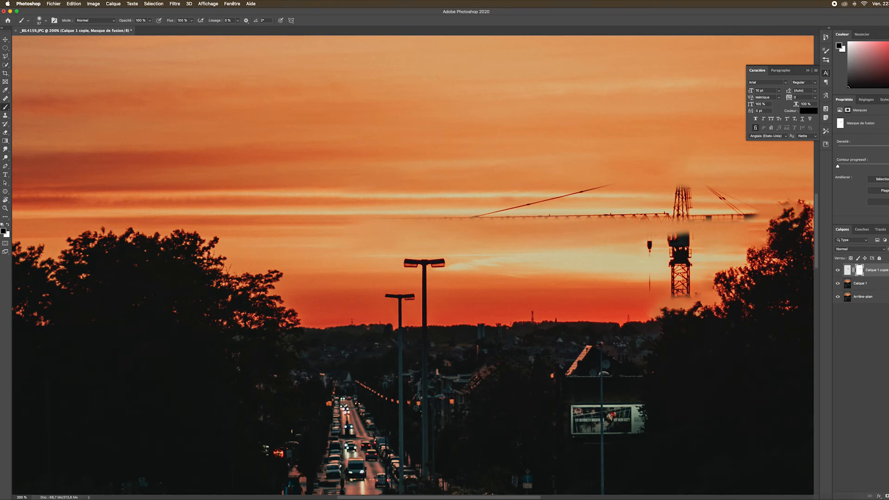
# - Stamp all visible layers into a new merged layer at the top of the stack
pyautogui.press('super+alt+shift+e')
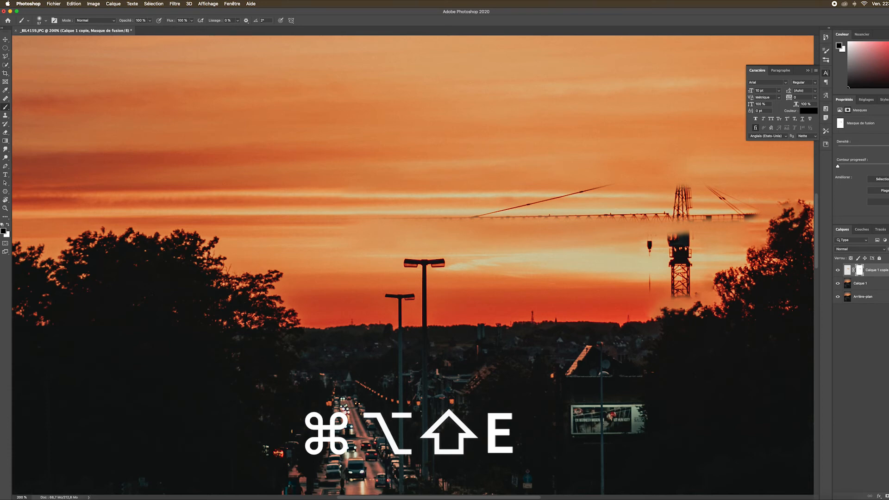
pyautogui.press('super+minus')
pyautogui.press('super+minus')
pyautogui.press('super+plus')
pyautogui.press('super+plus')
pyautogui.moveTo(570, 249); pyautogui.dragTo(491, 264)
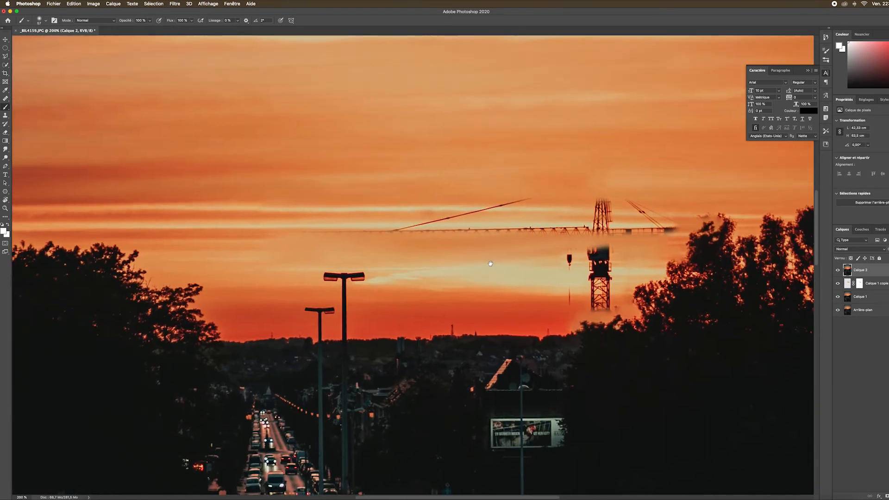
# - Remove the crane's remaining horizontal jib with the Healing Brush and clean up the cloud streak beside it
pyautogui.press('j')
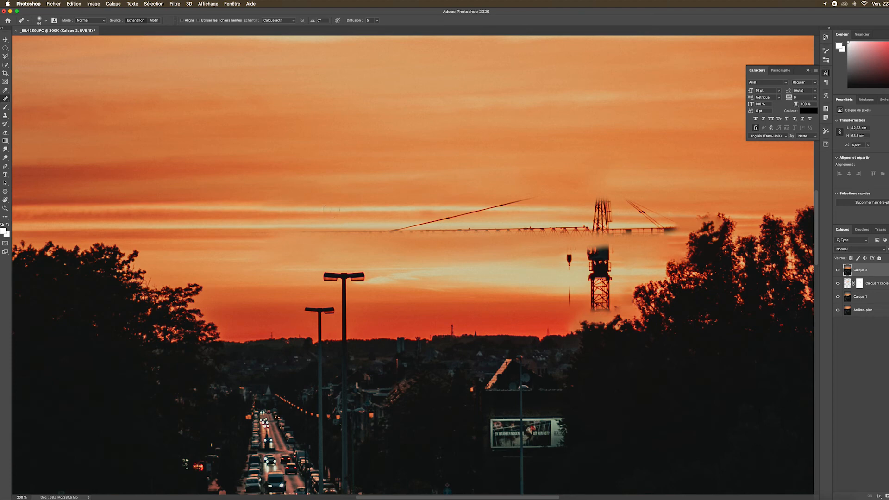
pyautogui.moveTo(394, 224); pyautogui.dragTo(574, 226)
pyautogui.moveTo(371, 229); pyautogui.dragTo(245, 231)
pyautogui.press('super+z')
pyautogui.press('super+z')
pyautogui.moveTo(336, 226); pyautogui.dragTo(247, 233)
# - Heal away the remaining crane cables, mast, hook and counter-jib, and smooth the sky above the trees
pyautogui.moveTo(533, 200)
pyautogui.mouseDown()
pyautogui.moveTo(438, 214)
pyautogui.moveTo(584, 230)
pyautogui.moveTo(569, 304)
pyautogui.moveTo(600, 274)
pyautogui.moveTo(598, 249)
pyautogui.moveTo(607, 274)
pyautogui.mouseUp()
pyautogui.moveTo(601, 200)
pyautogui.mouseDown()
pyautogui.moveTo(601, 234)
pyautogui.moveTo(678, 229)
pyautogui.mouseUp()
pyautogui.moveTo(630, 202); pyautogui.dragTo(652, 220)
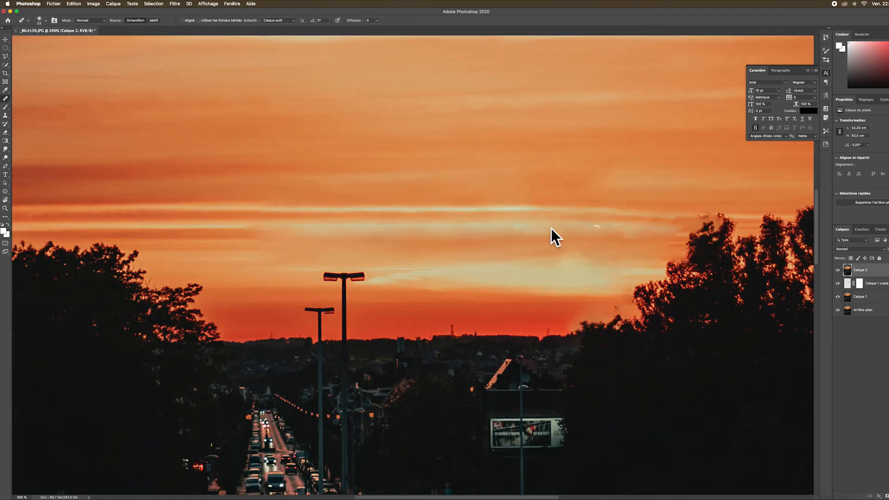
pyautogui.moveTo(558, 208); pyautogui.dragTo(676, 221)
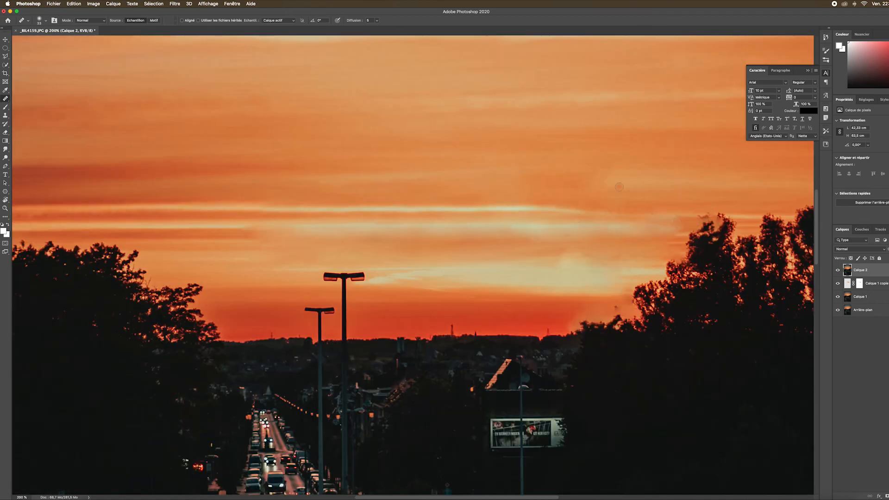
# - Hide Calque 2 and Calque 1 copie to compare the whole retouched photo with the original
pyautogui.scroll(-5, 619, 186)
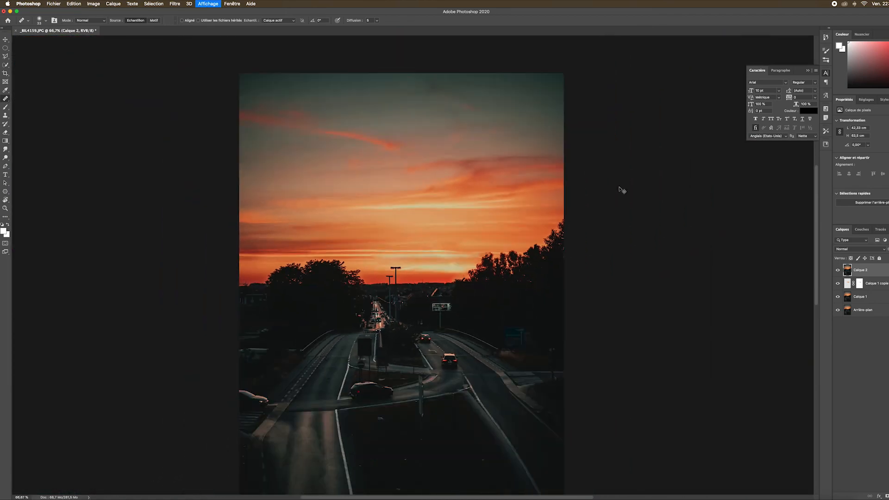
pyautogui.scroll(-1, 618, 187)
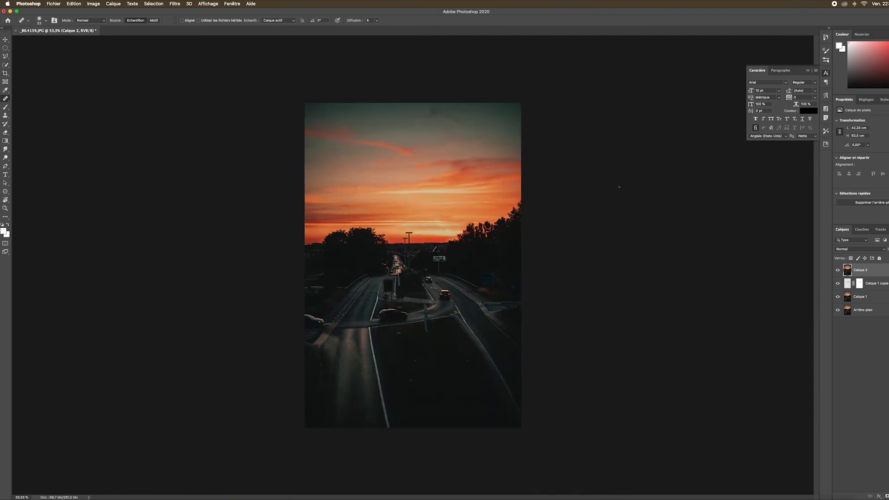
pyautogui.click(839, 283)
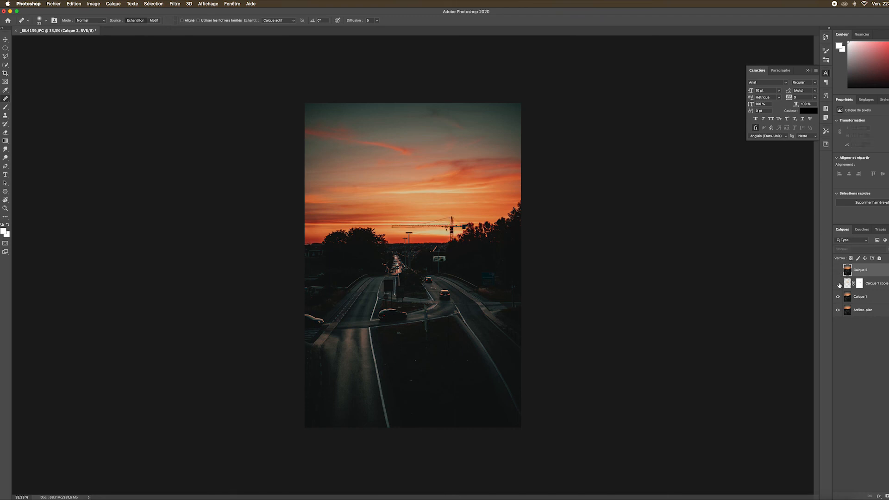